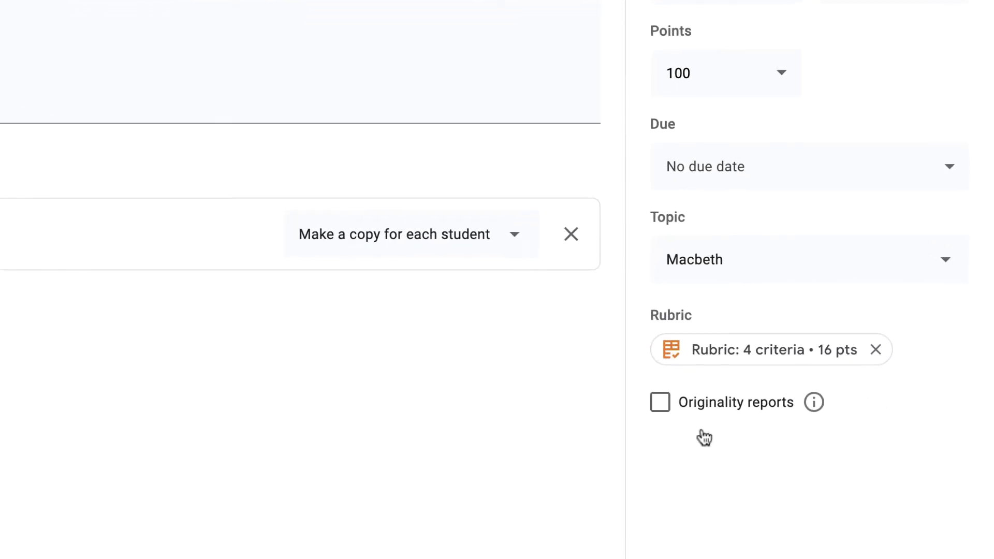
- Turn on Originality reports for Macbeth - 2nd Version, accepting the remaining-allowance notice
click(659, 403)
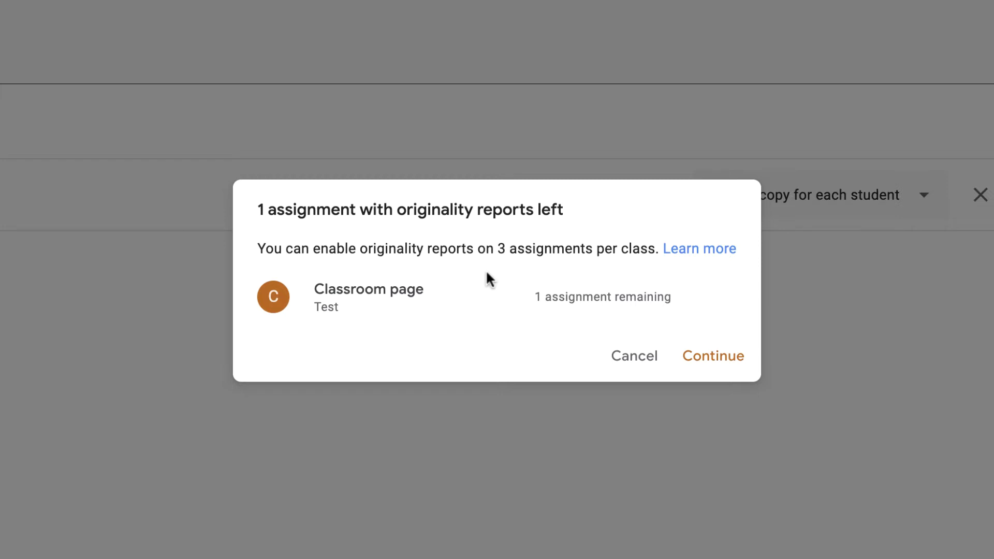
click(714, 357)
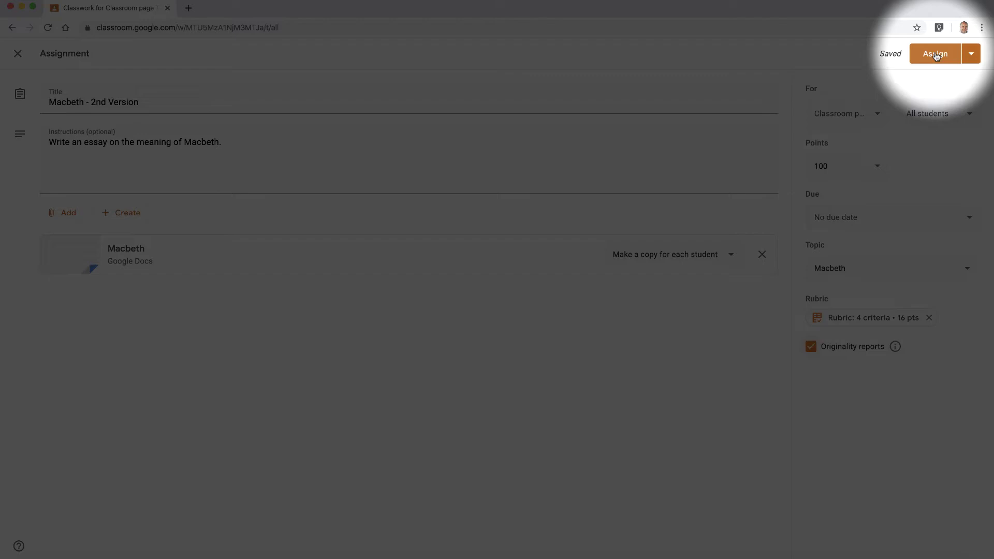
- Assign the post, then as the student review the attached Macbeth essay Doc
click(936, 55)
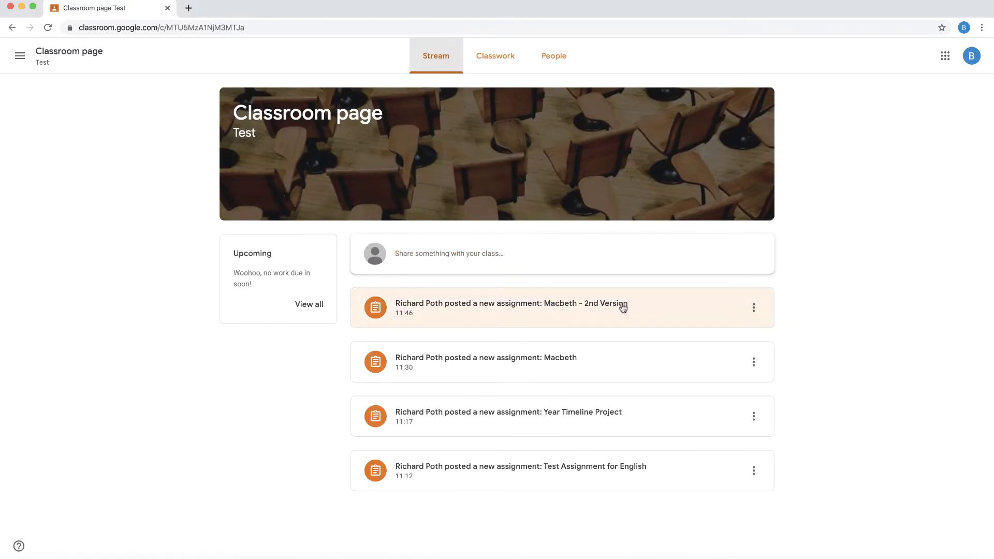
click(535, 306)
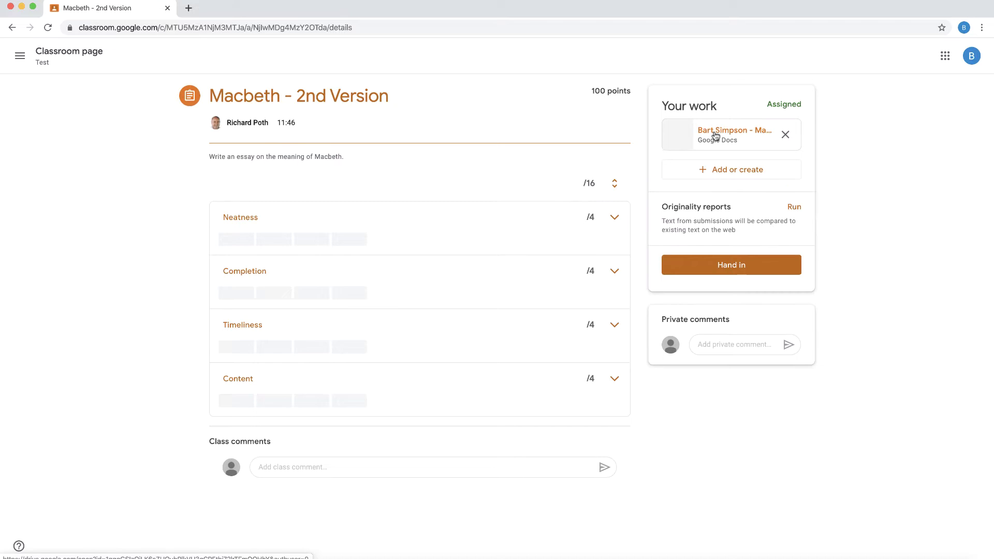
click(735, 136)
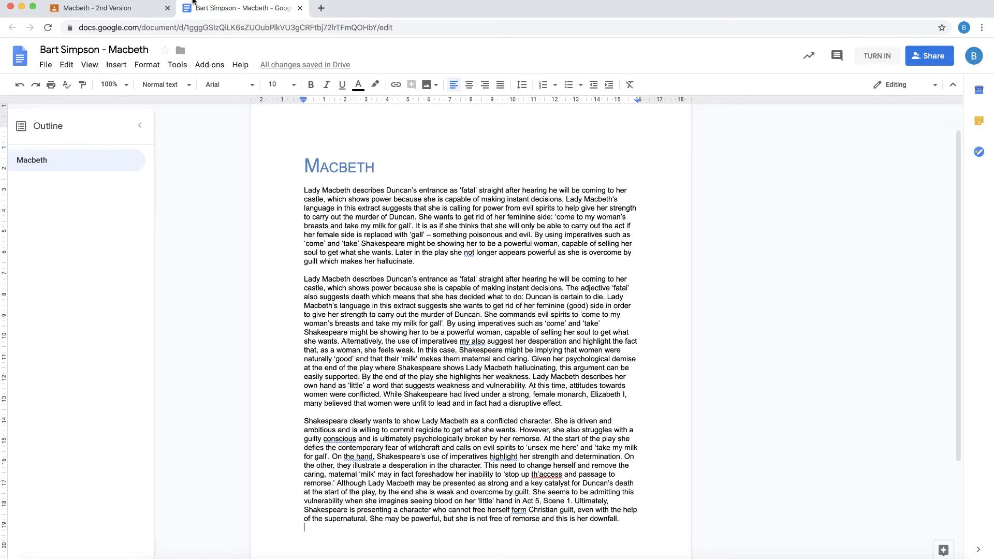
click(114, 8)
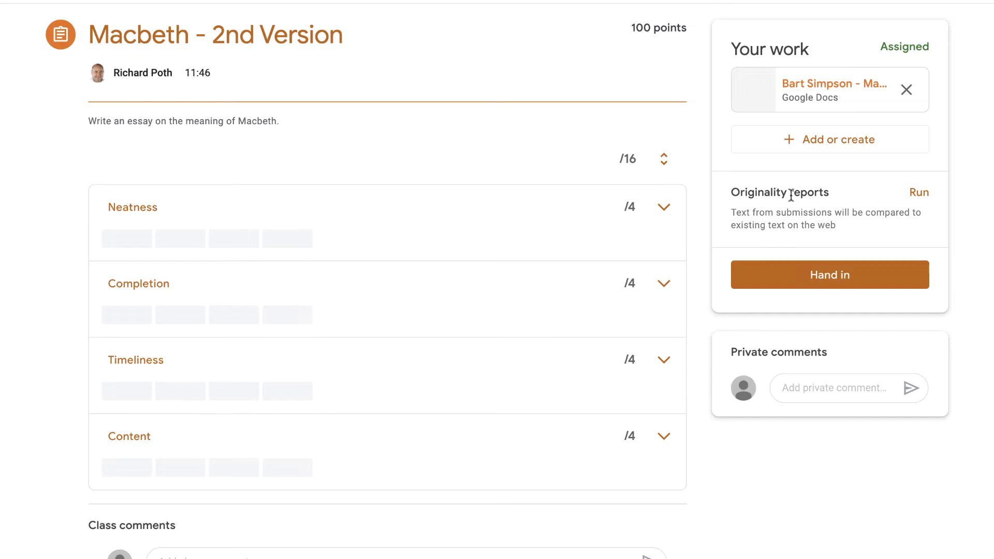
- Run an originality report on the student's Macbeth essay and confirm it
click(919, 193)
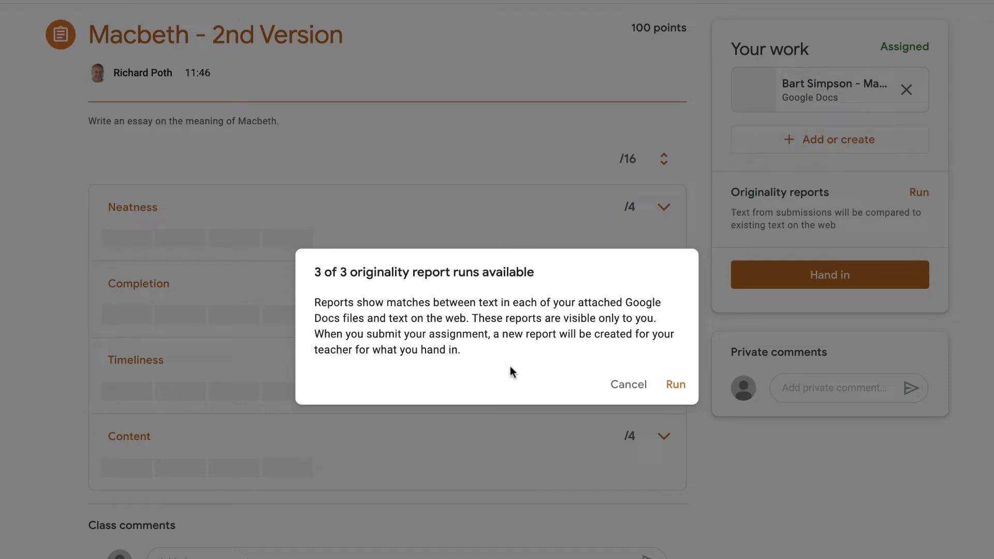
click(677, 384)
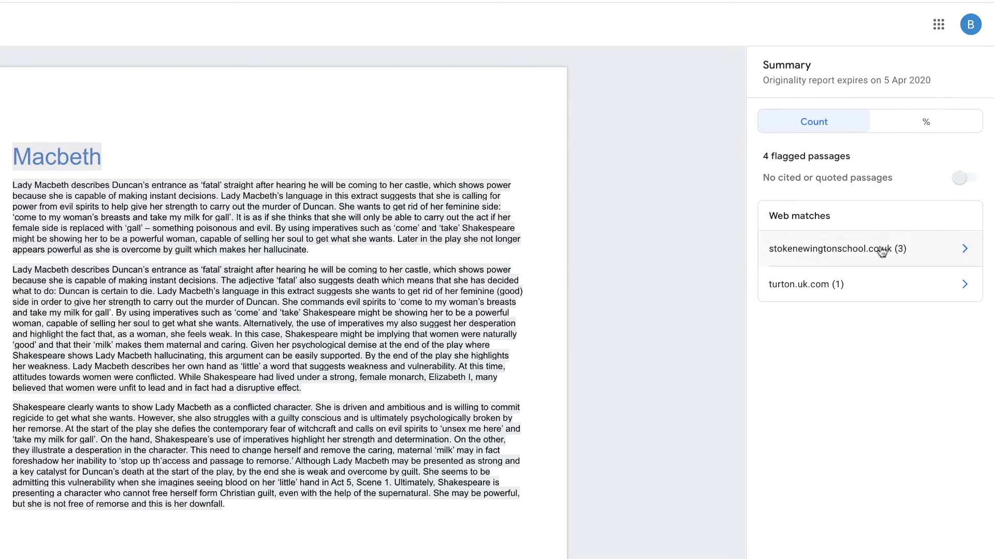
click(854, 250)
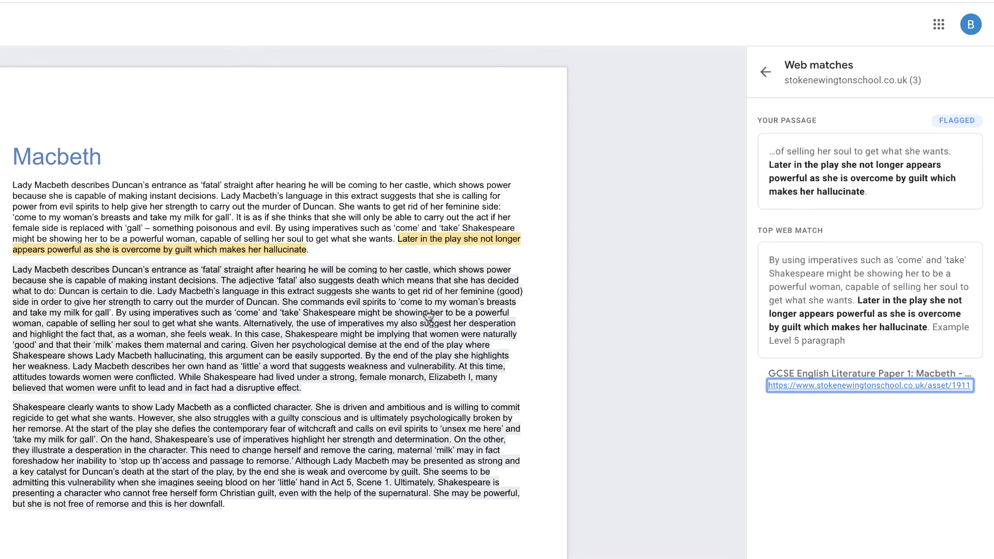
click(428, 315)
click(426, 291)
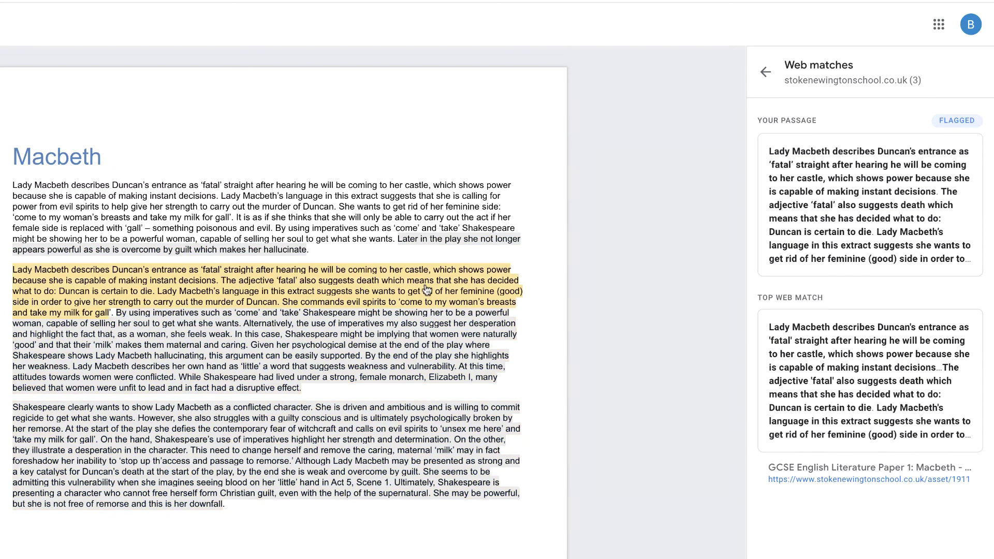
click(428, 343)
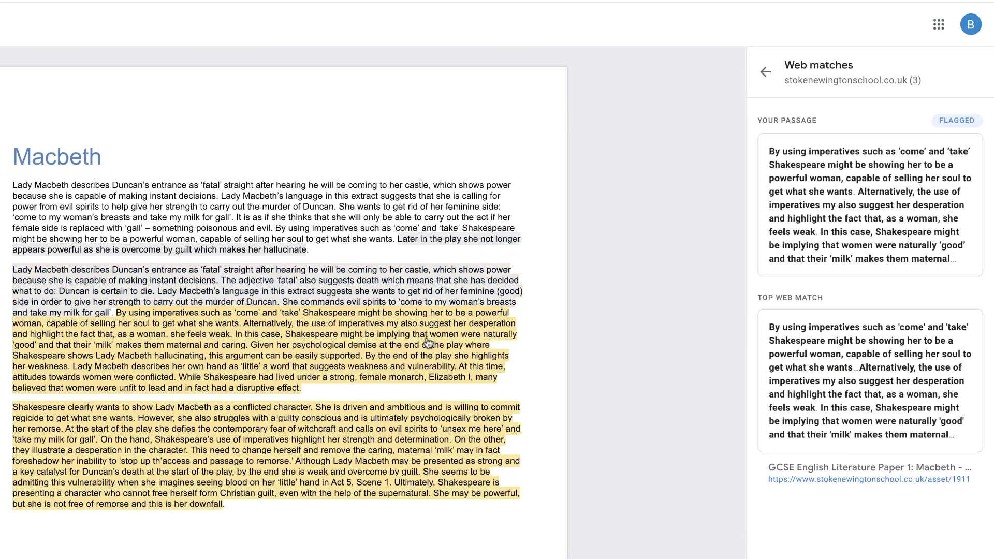
click(391, 289)
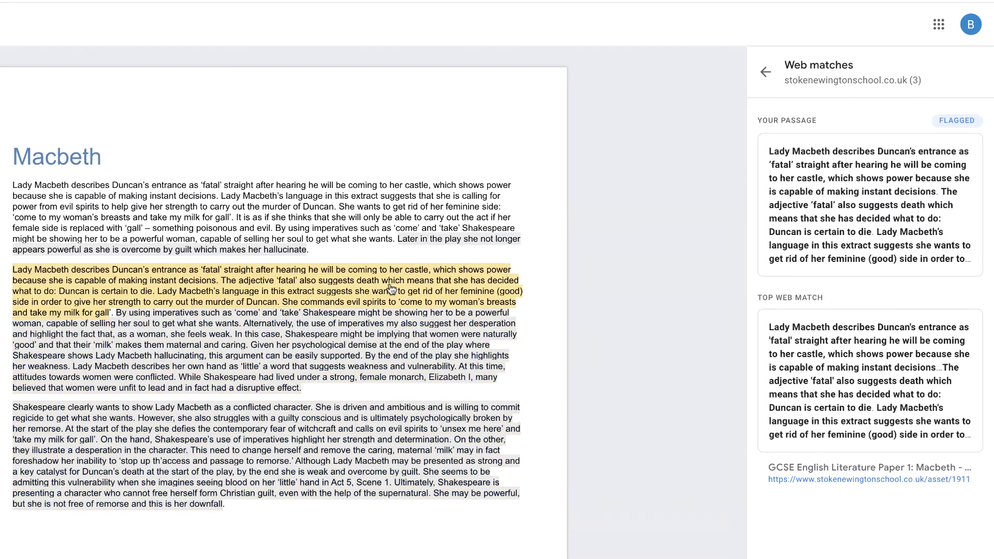
click(765, 72)
- Inspect the turton.uk.com match and its source PDF, then return to the report summary
click(863, 275)
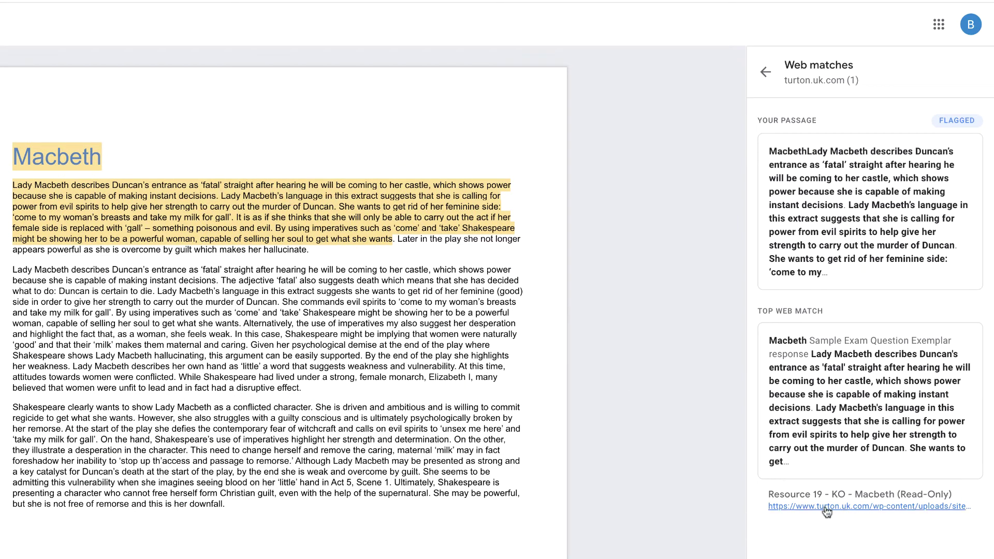
click(875, 507)
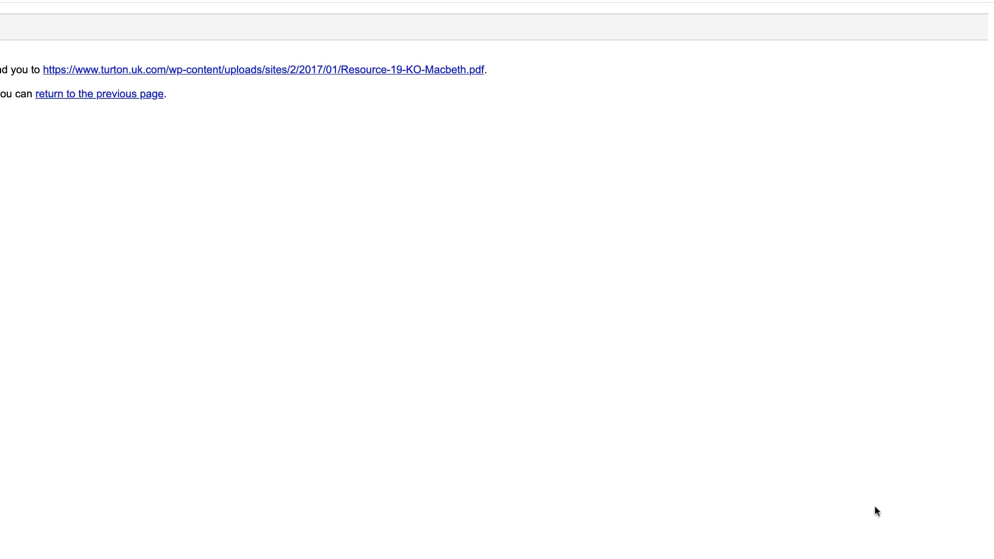
click(282, 73)
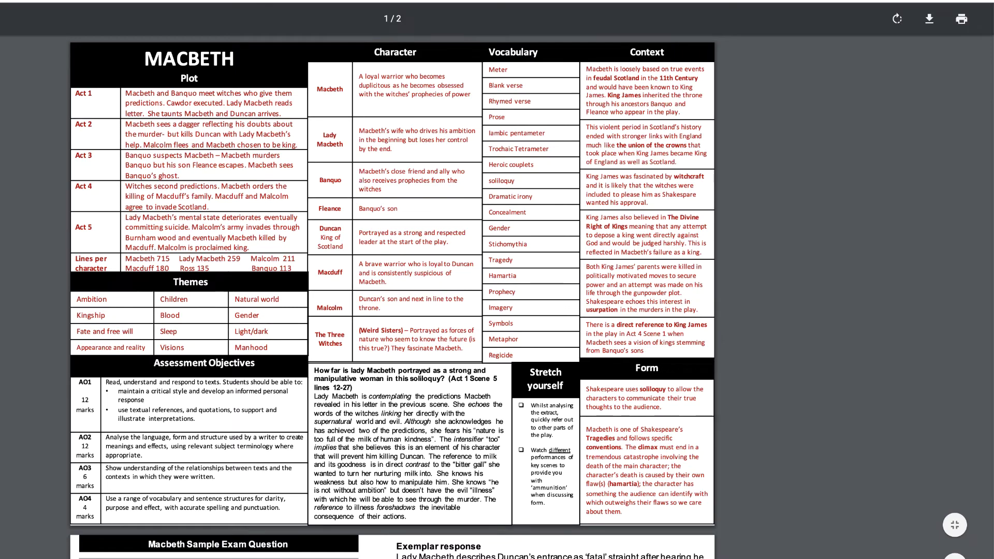
key(ctrl+w)
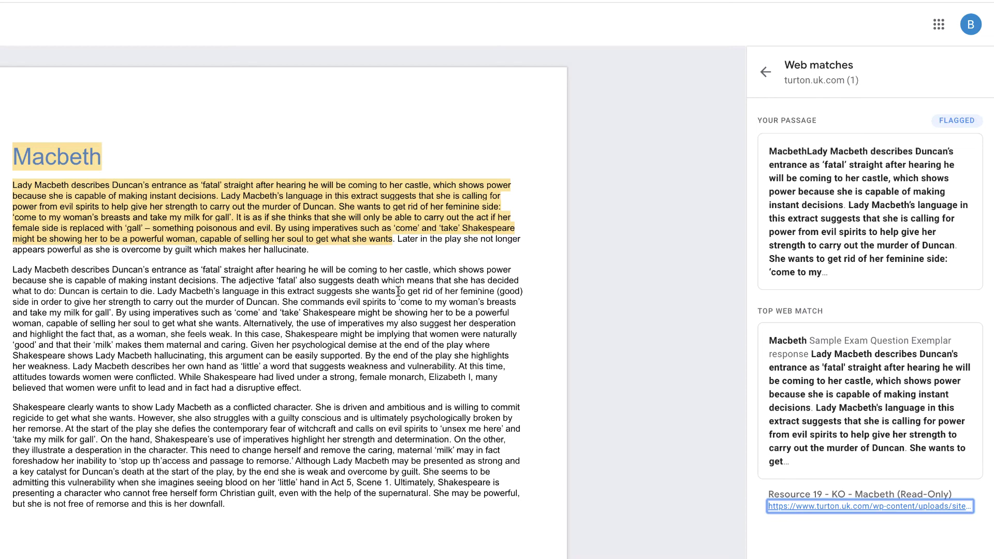
click(765, 72)
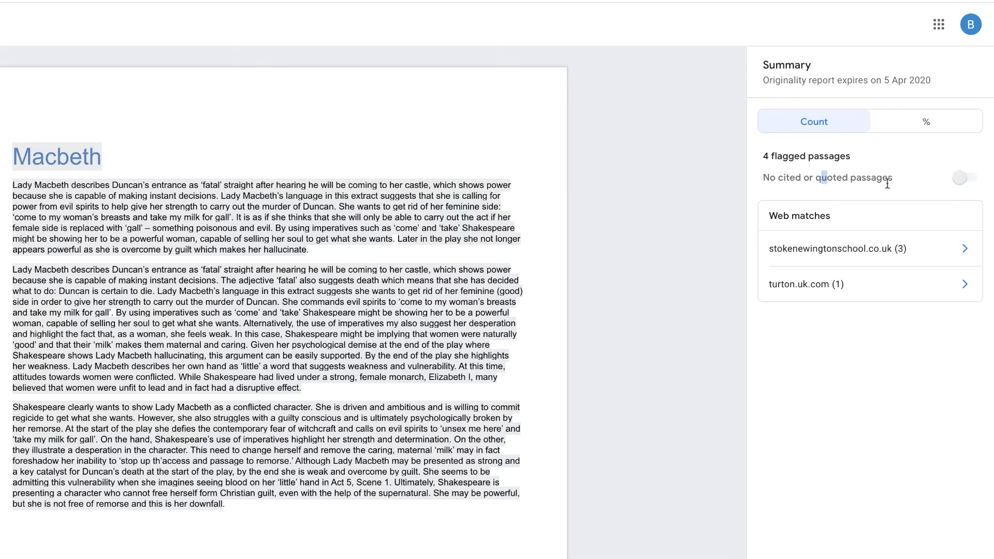
- Check footnote 1 after 'what she wants.' links to the turton.uk.com PDF, then return to Classroom
click(836, 178)
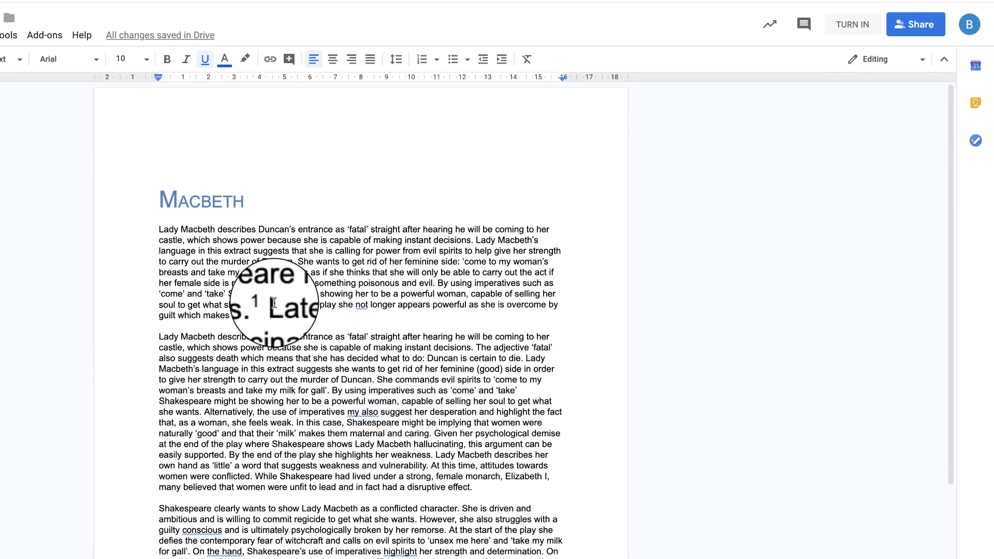
double_click(268, 303)
scroll(275, 352, down, 6)
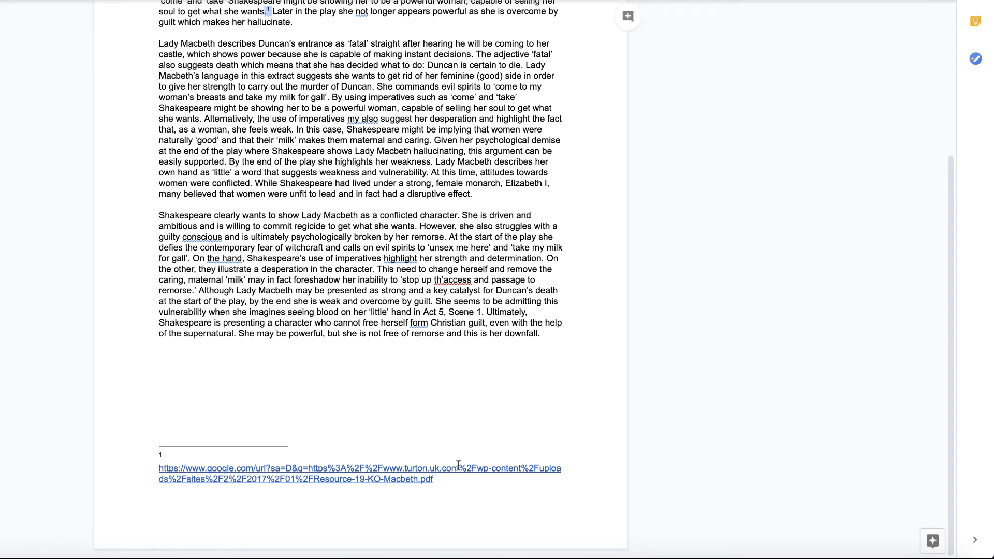
scroll(376, 288, up, 4)
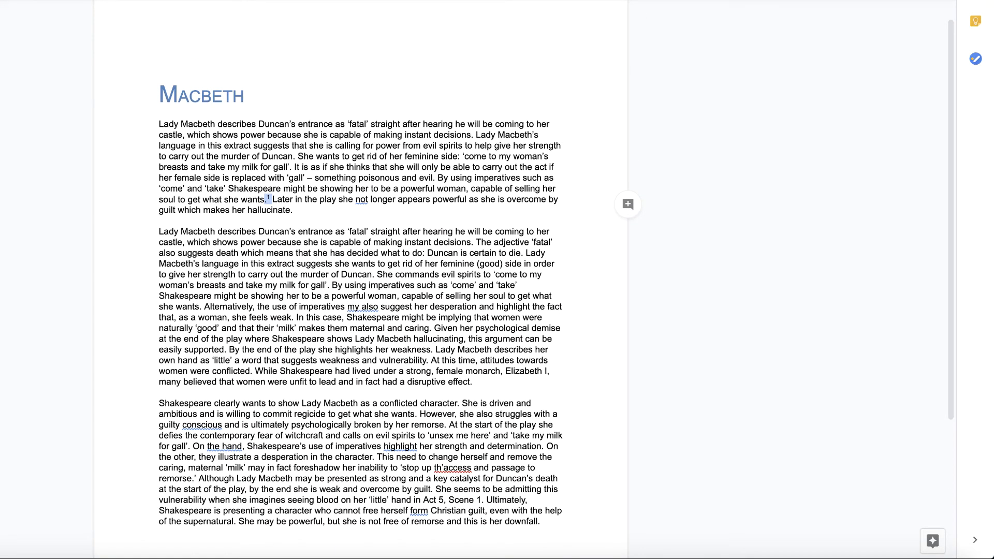
key(ctrl+shift+Tab)
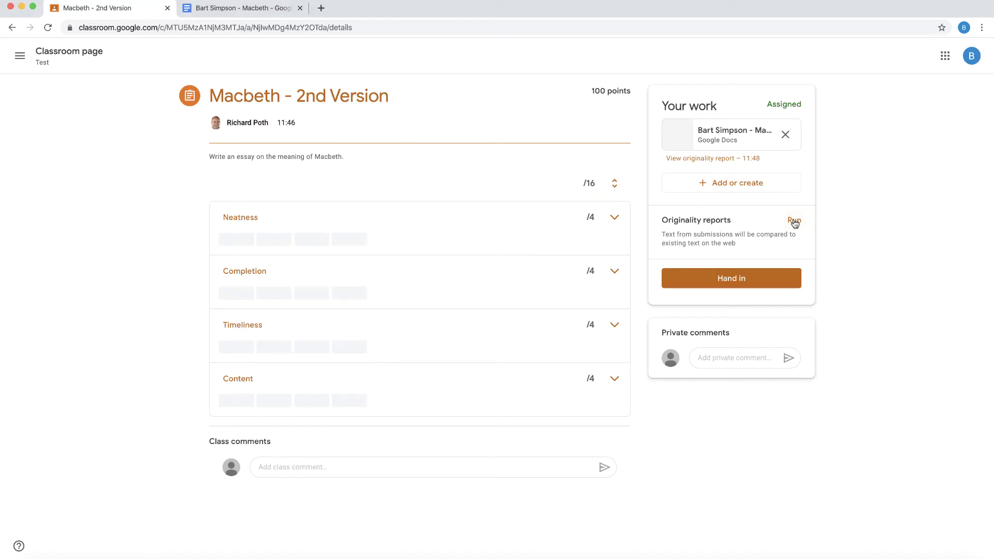
- Rerun the originality report on the essay and open the updated results
click(793, 220)
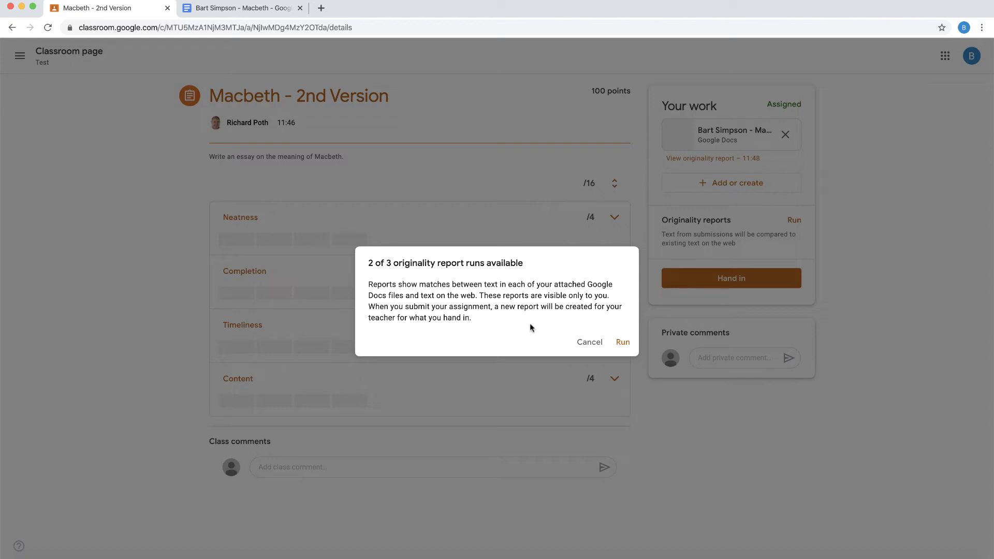
click(623, 343)
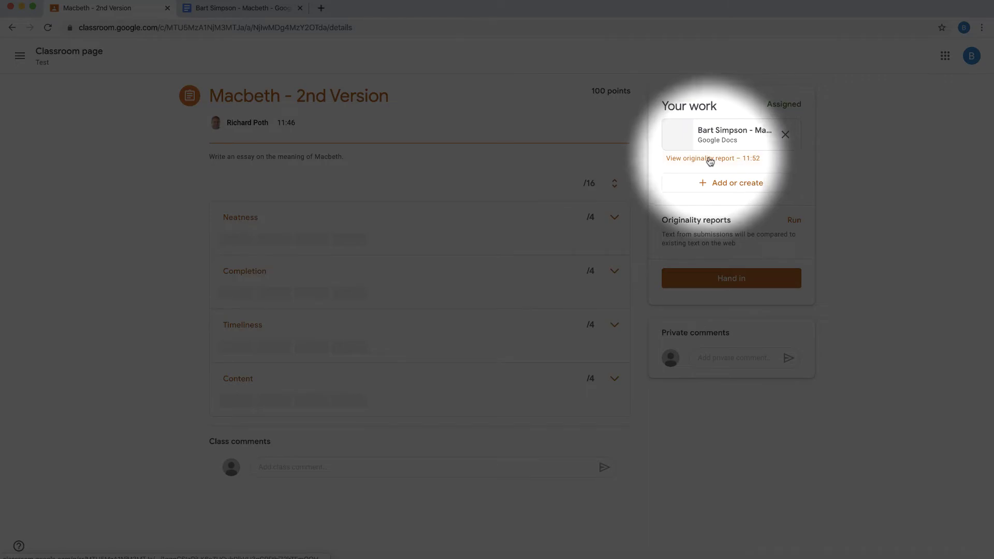
click(710, 159)
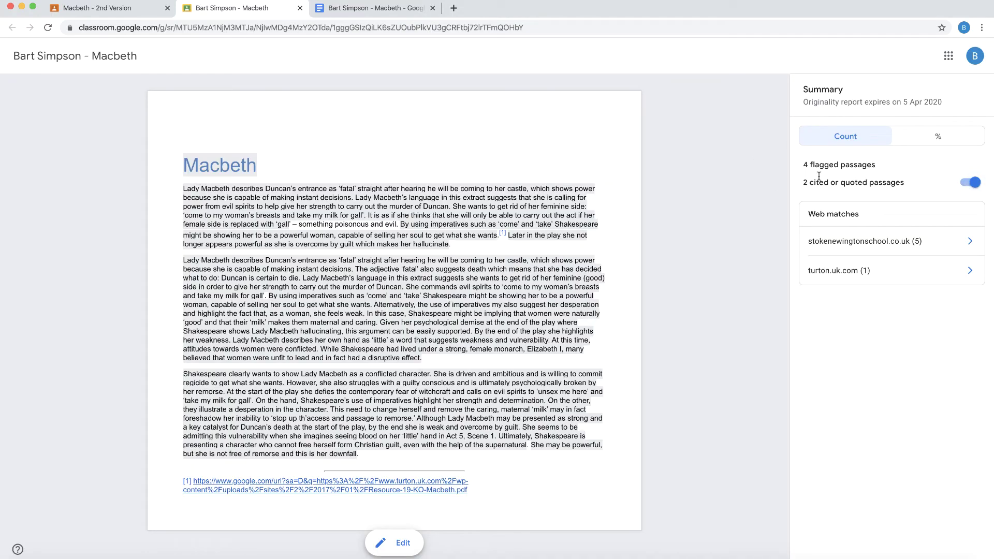
- Toggle the cited or quoted passages and view a cited passage's web match
click(966, 185)
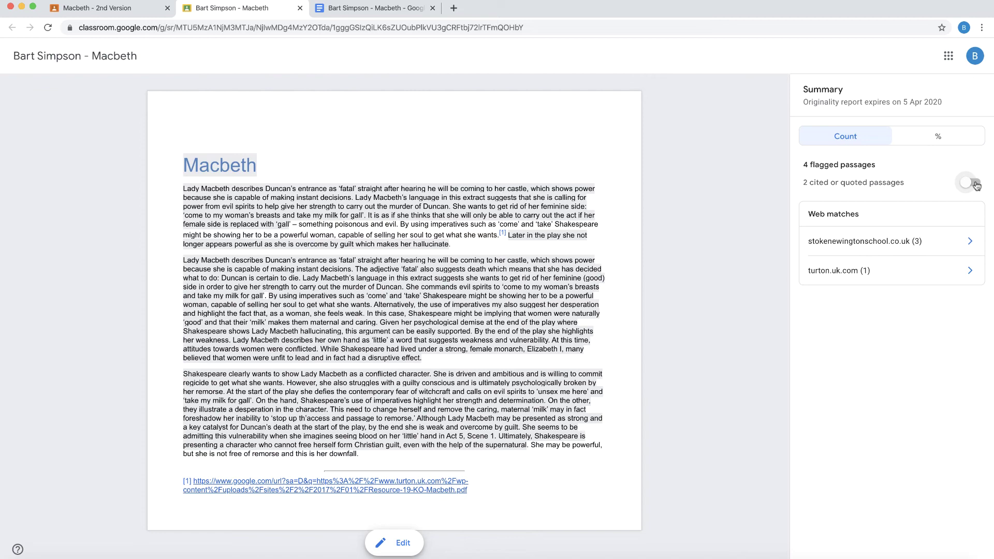
click(975, 185)
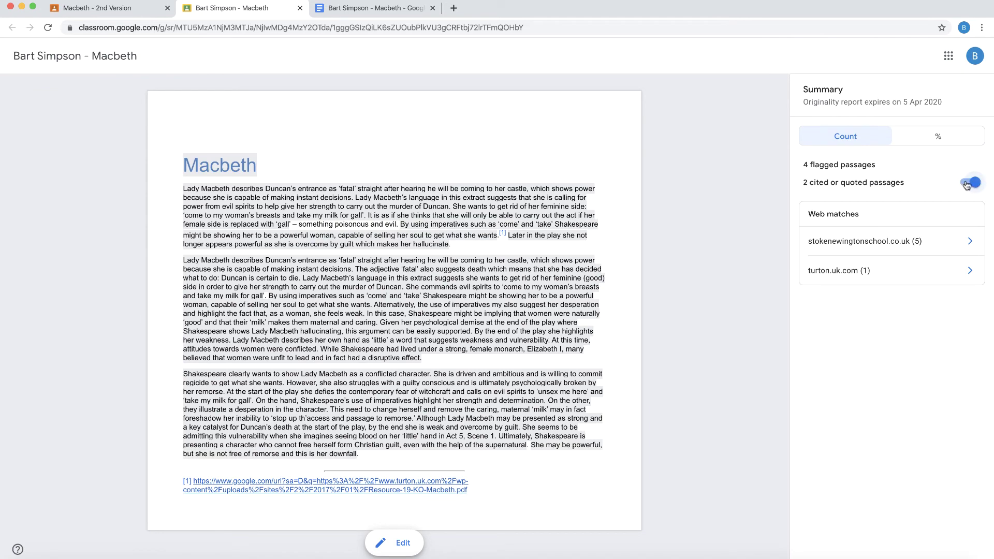
click(504, 237)
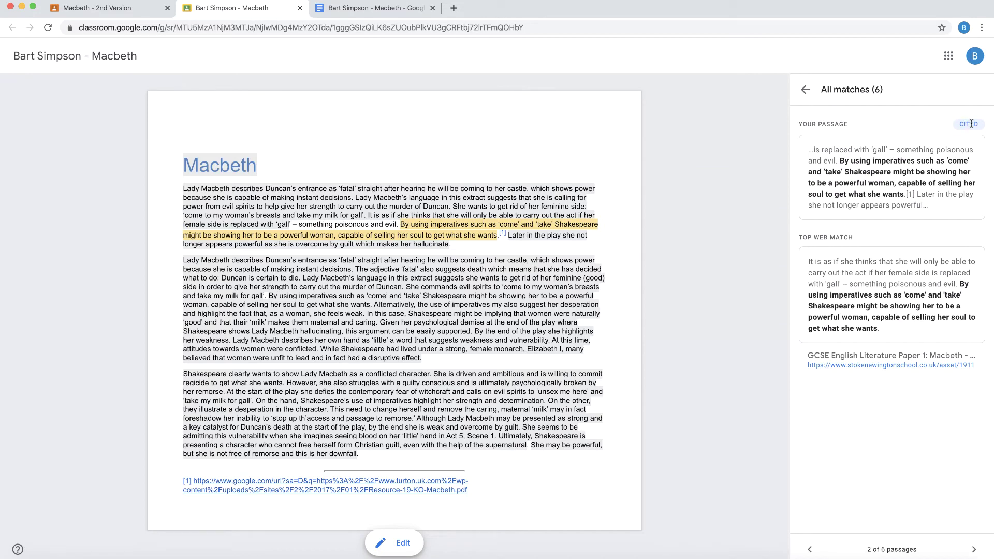
click(804, 89)
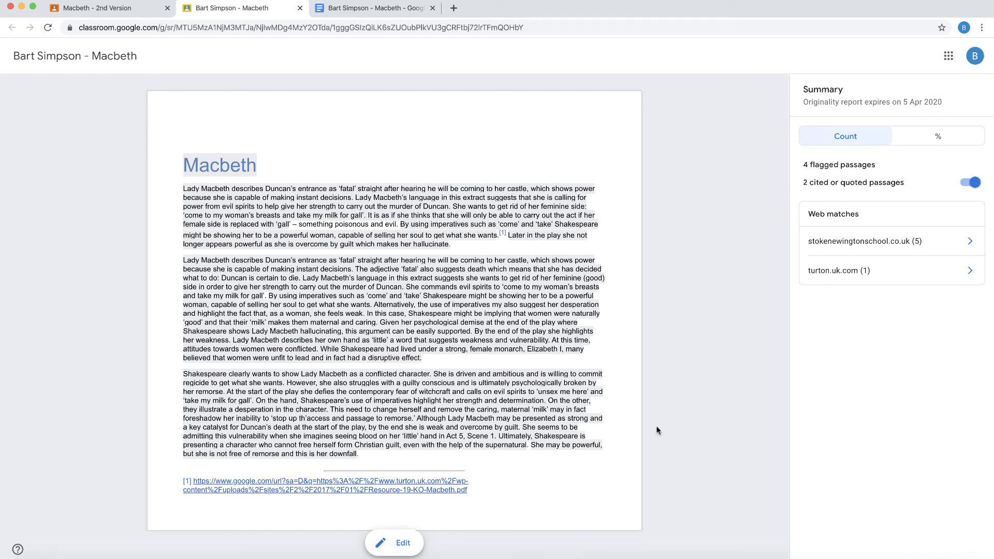
- Hand in the Macbeth essay and switch to the teacher's Classwork view
click(378, 8)
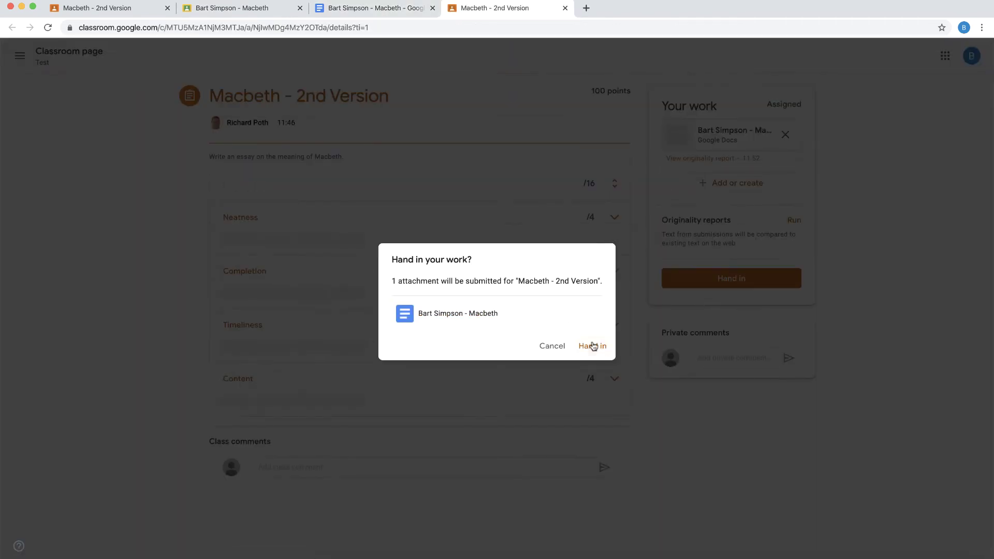
click(593, 346)
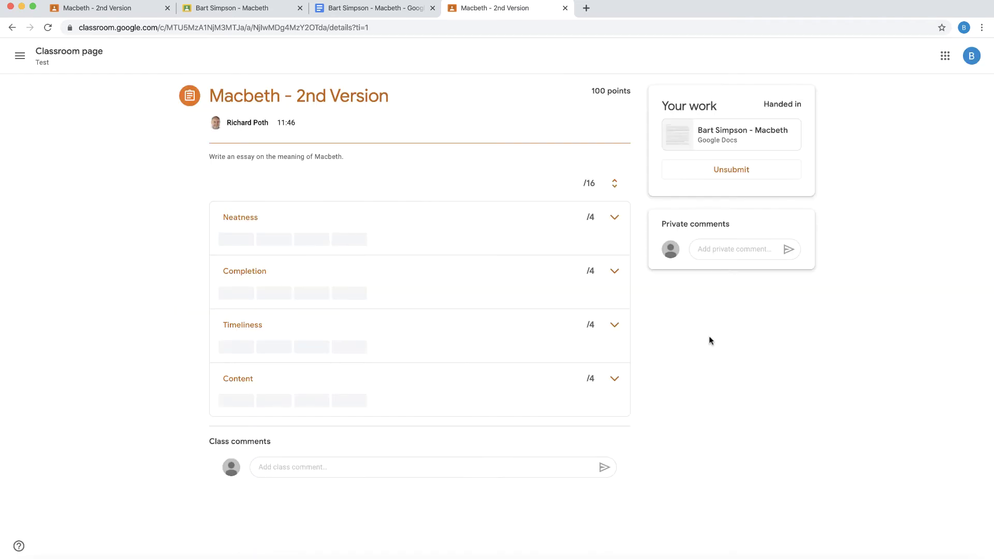
key(ctrl+Right)
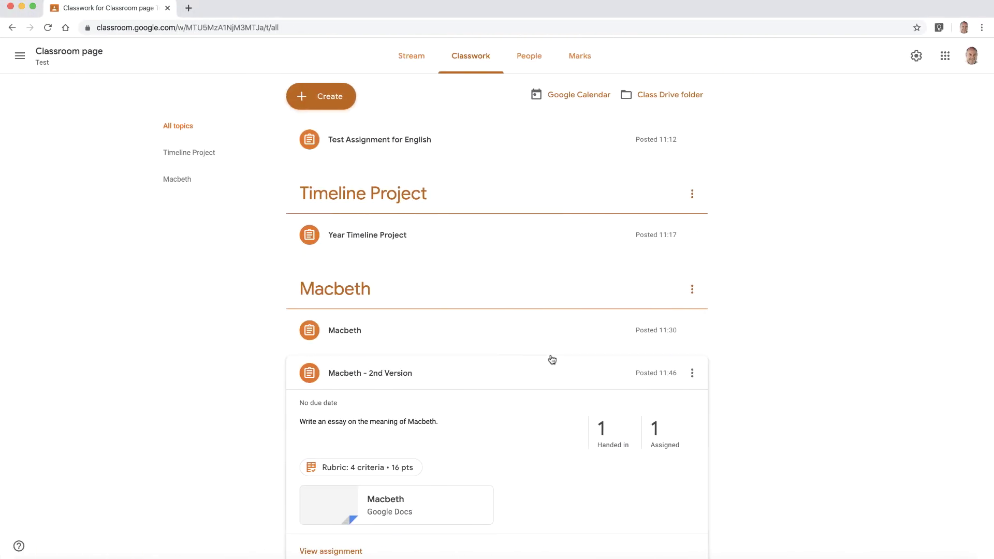
- Open the student's handed-in essay and its 4-flagged-passage report, dismissing the survey popup
click(601, 430)
click(318, 254)
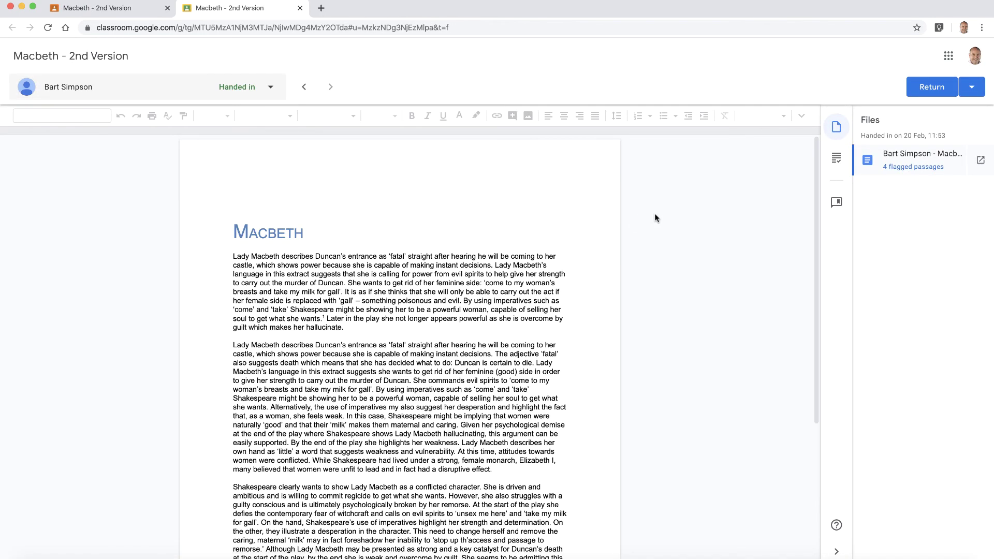
click(917, 164)
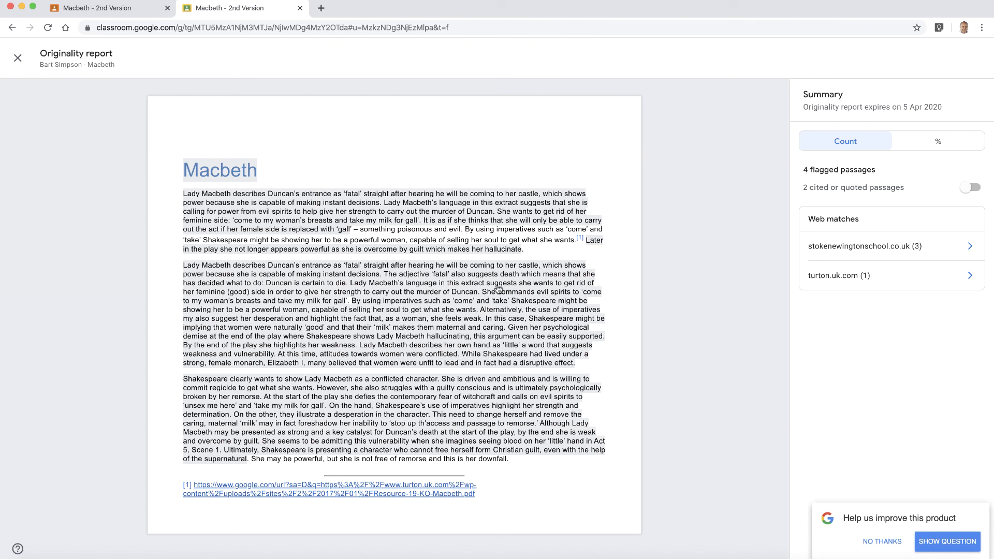
click(897, 542)
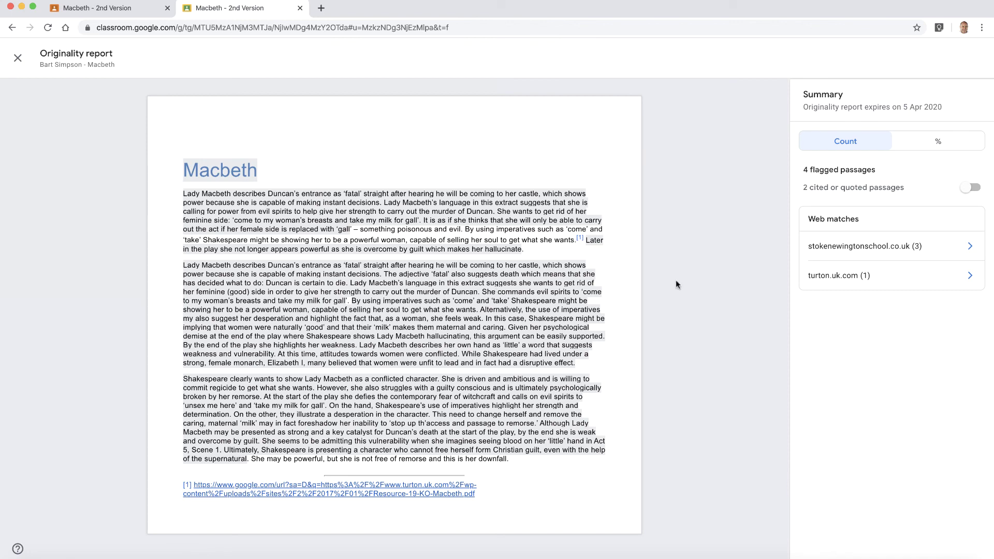